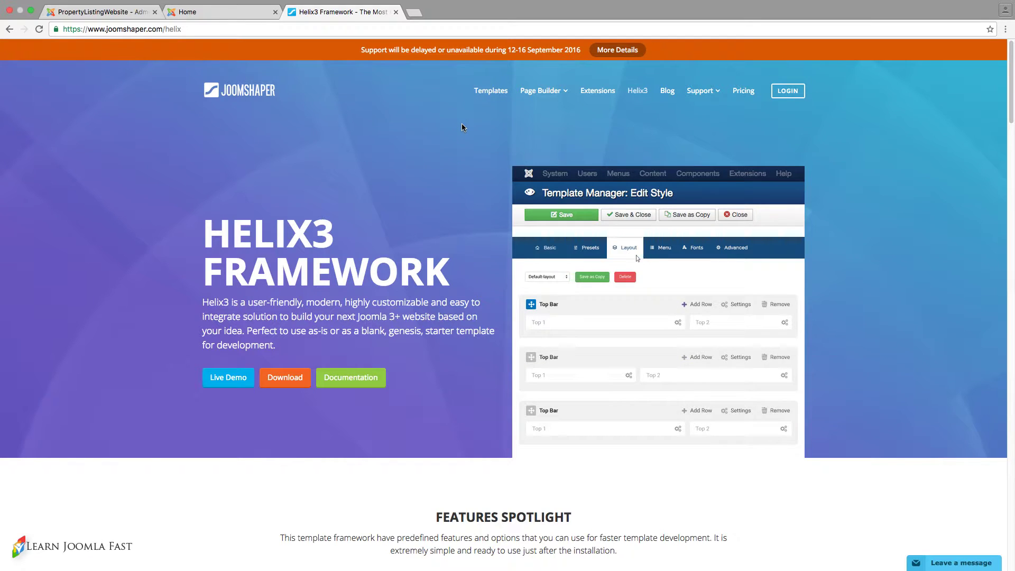
Browse the JoomShaper templates catalogue, then return to the Joomla administrator Control Panel.
{"action": "left_click", "coordinate": [490, 93]}
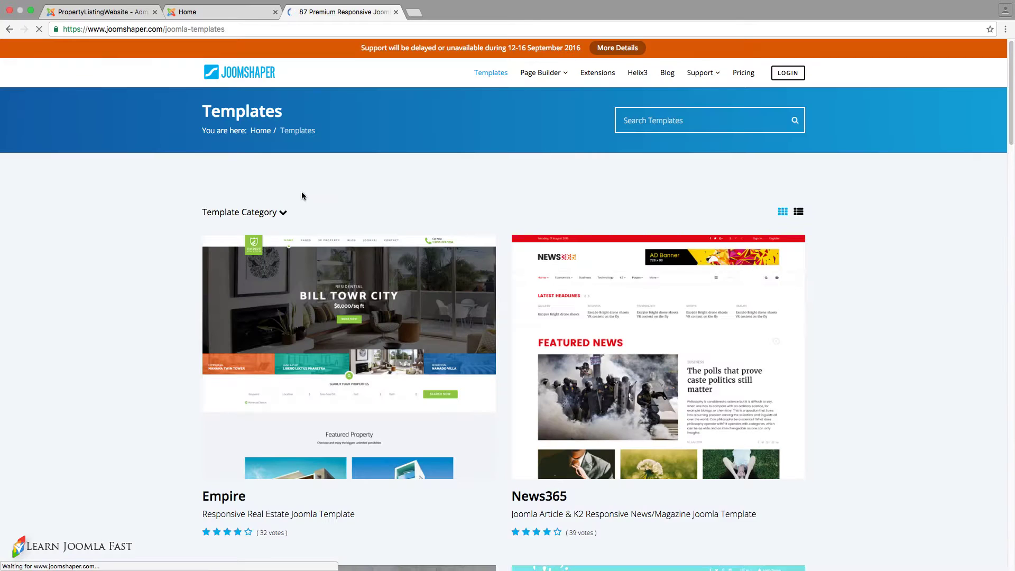
{"action": "scroll", "coordinate": [362, 351], "scroll_direction": "down", "scroll_amount": 1}
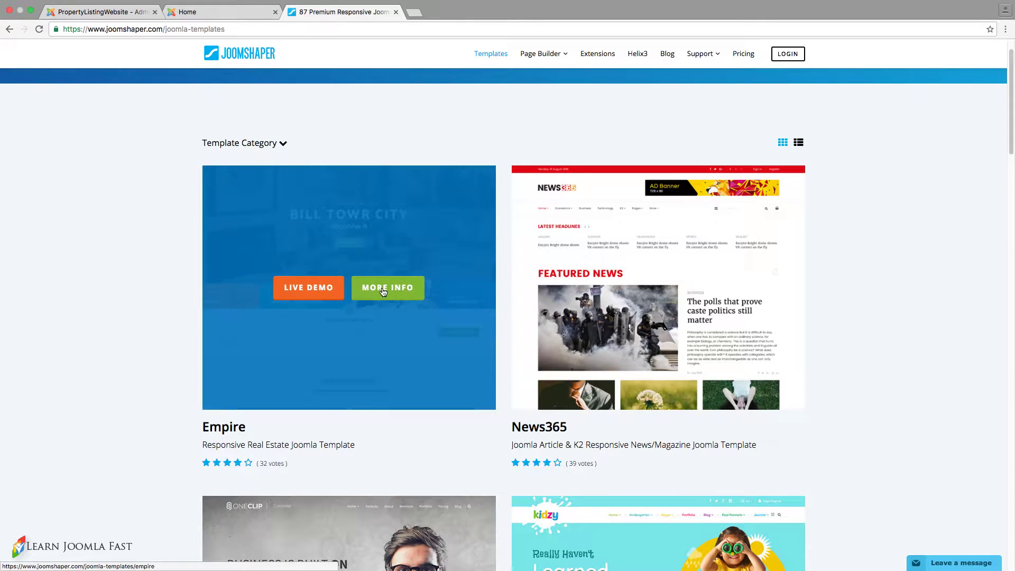
{"action": "left_click", "coordinate": [119, 13]}
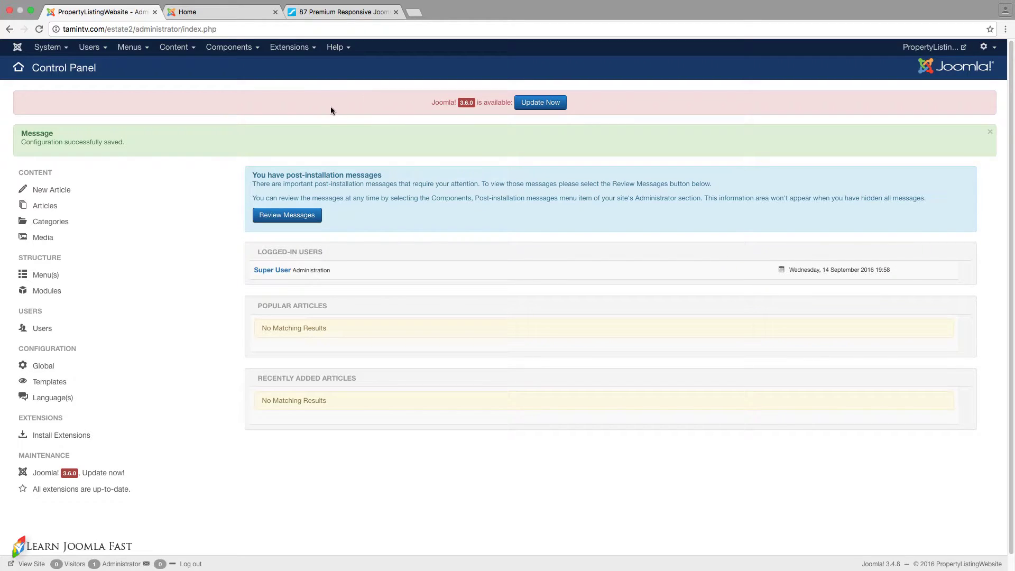
Reach the Extensions: Install page through the Extensions > Manage menu.
{"action": "left_click", "coordinate": [300, 54]}
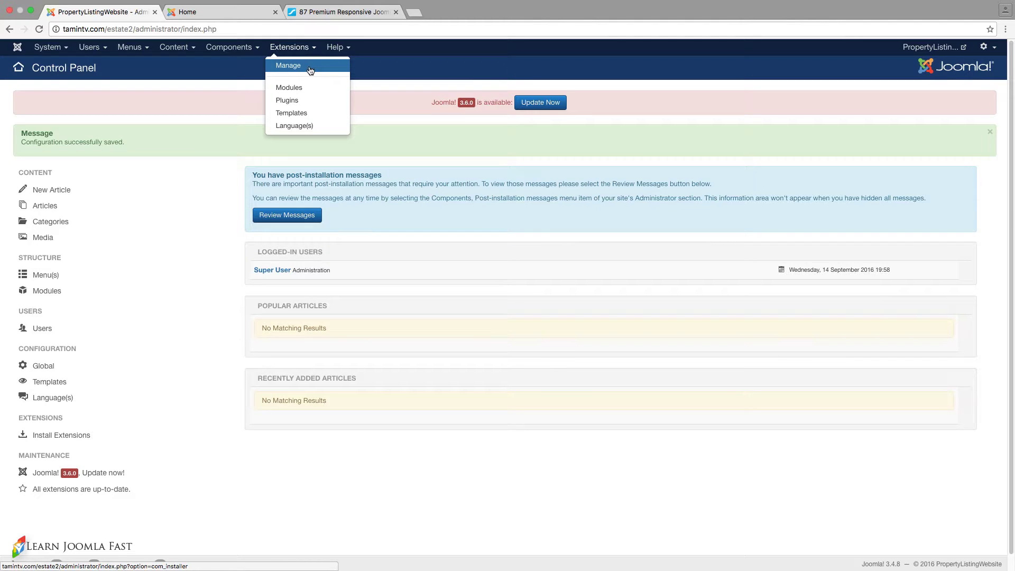
{"action": "left_click", "coordinate": [377, 84]}
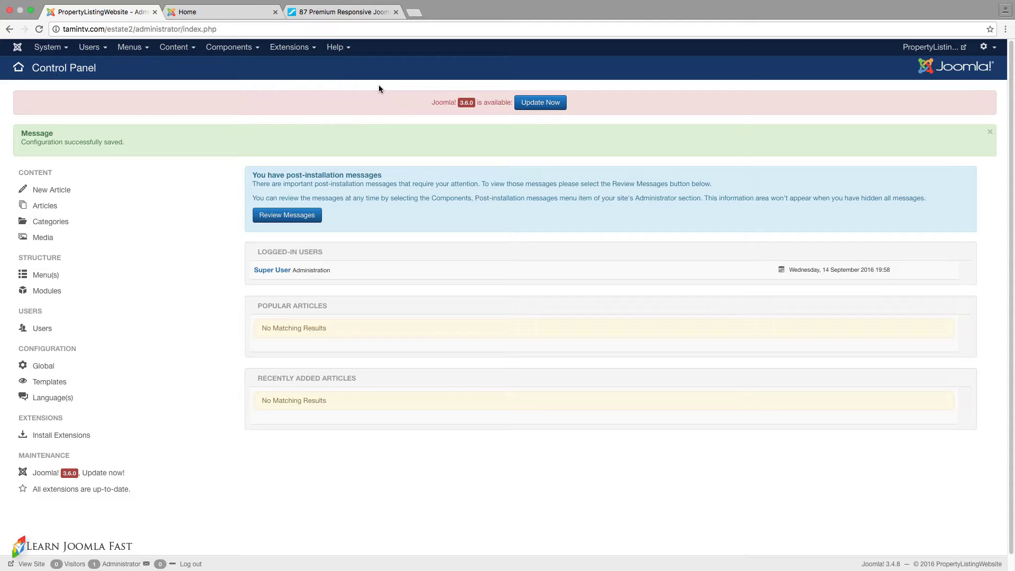
{"action": "left_click", "coordinate": [307, 50]}
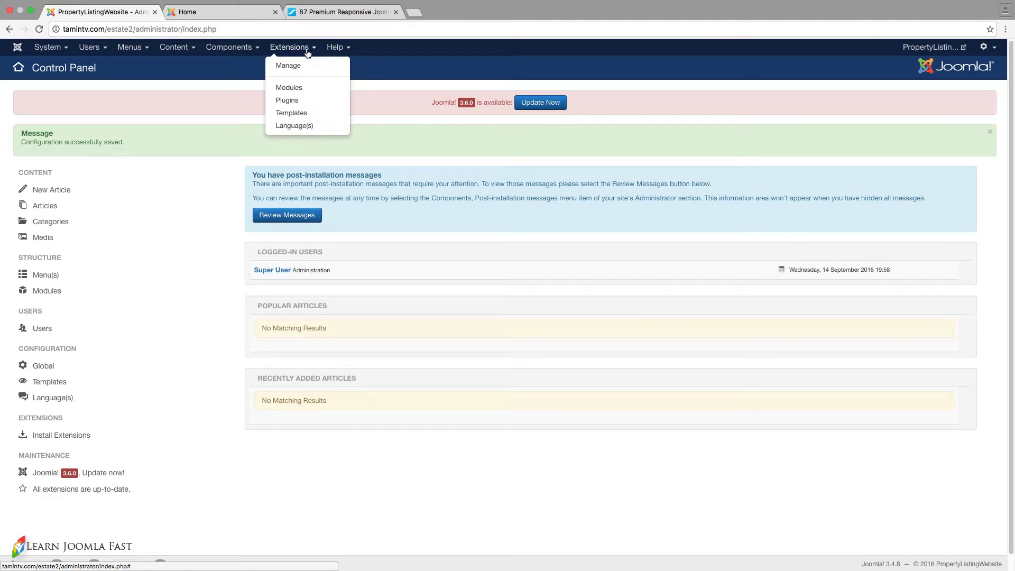
{"action": "left_click", "coordinate": [301, 68]}
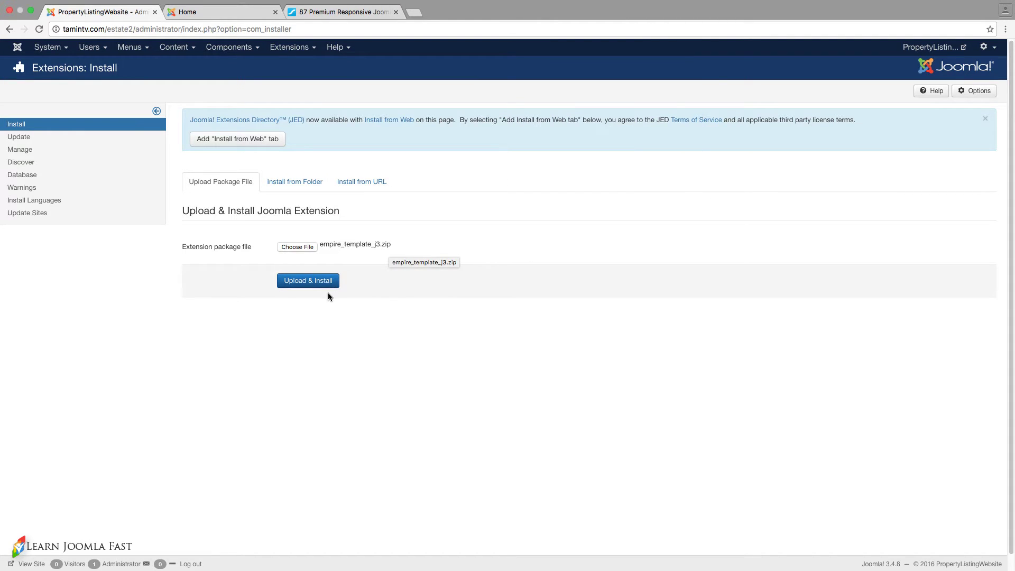
Upload and install the empire_template_j3.zip Shaper Empire template package.
{"action": "left_click", "coordinate": [310, 282]}
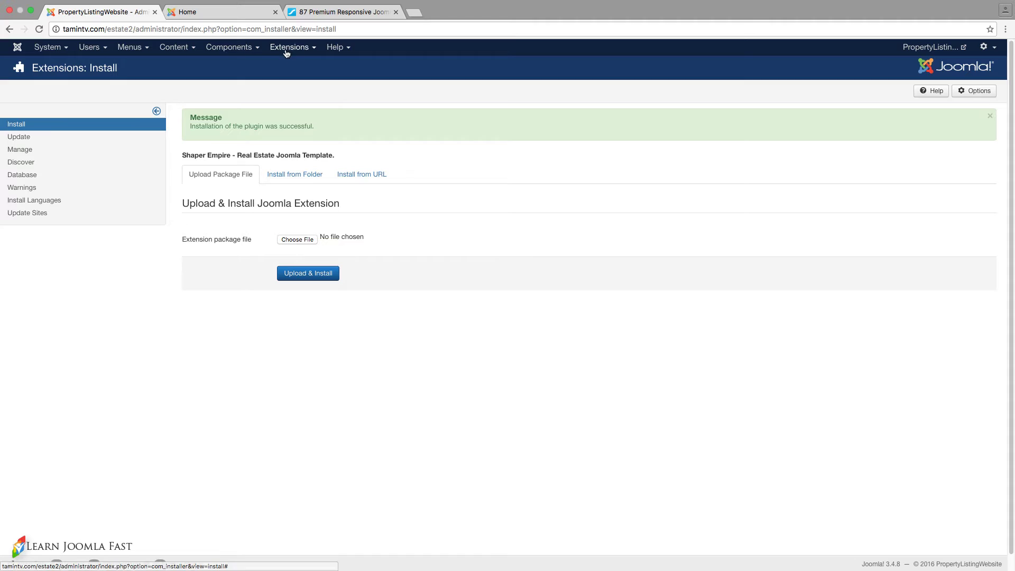
Open Templates: Styles and confirm shaper_empire - Default appears in the list.
{"action": "mouse_move", "coordinate": [291, 47]}
{"action": "left_click", "coordinate": [286, 112]}
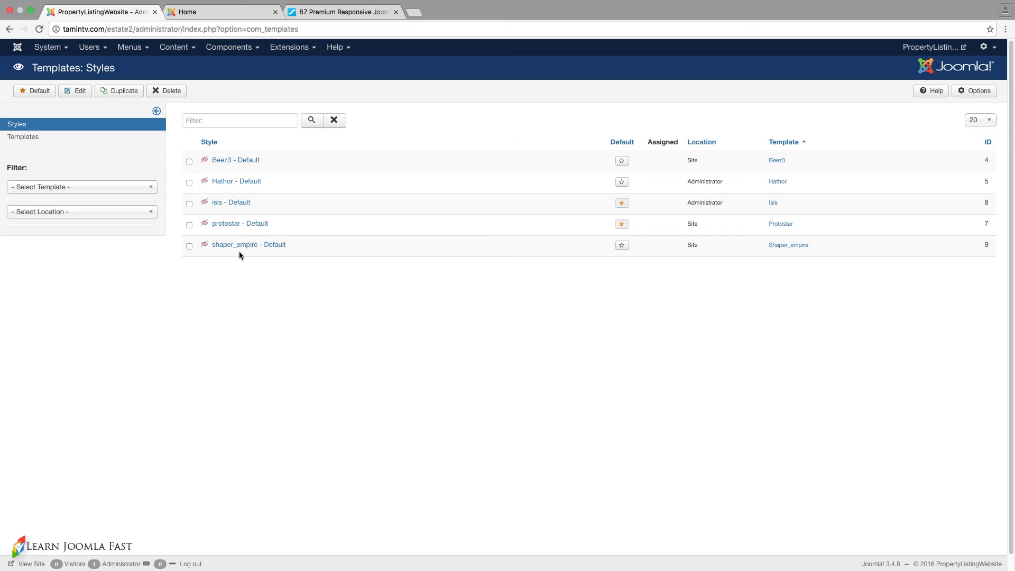
{"action": "left_click", "coordinate": [278, 50]}
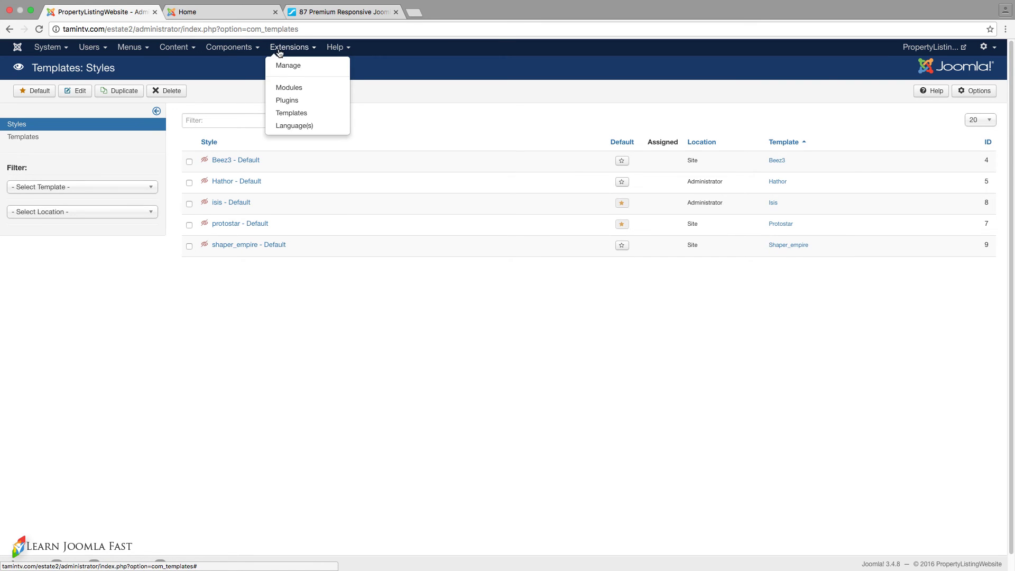